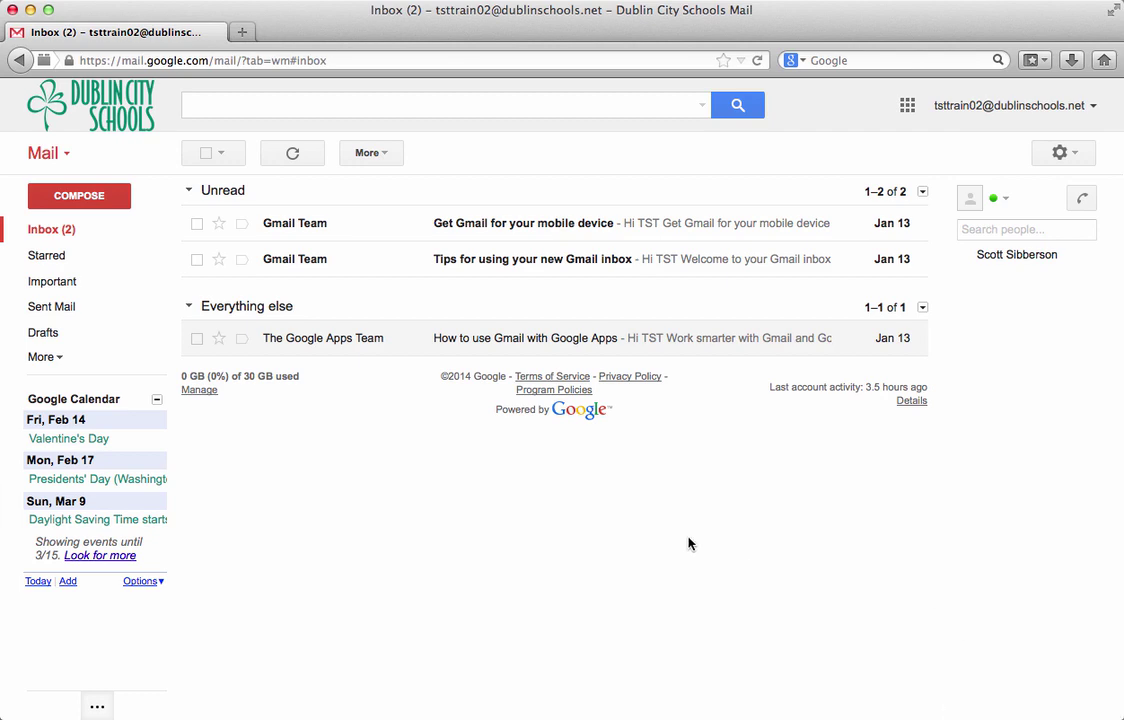
Switch Gmail from Mail to the Contacts manager, showing the empty My Contacts page.
{"action": "left_click", "coordinate": [66, 158]}
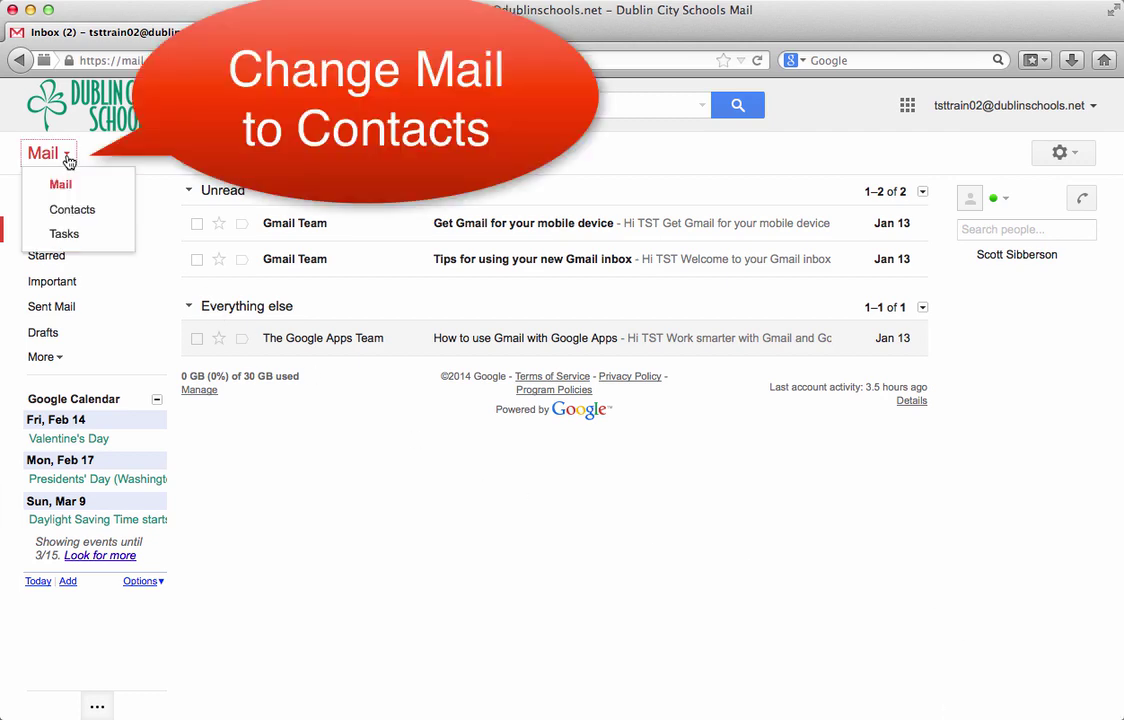
{"action": "left_click", "coordinate": [86, 211]}
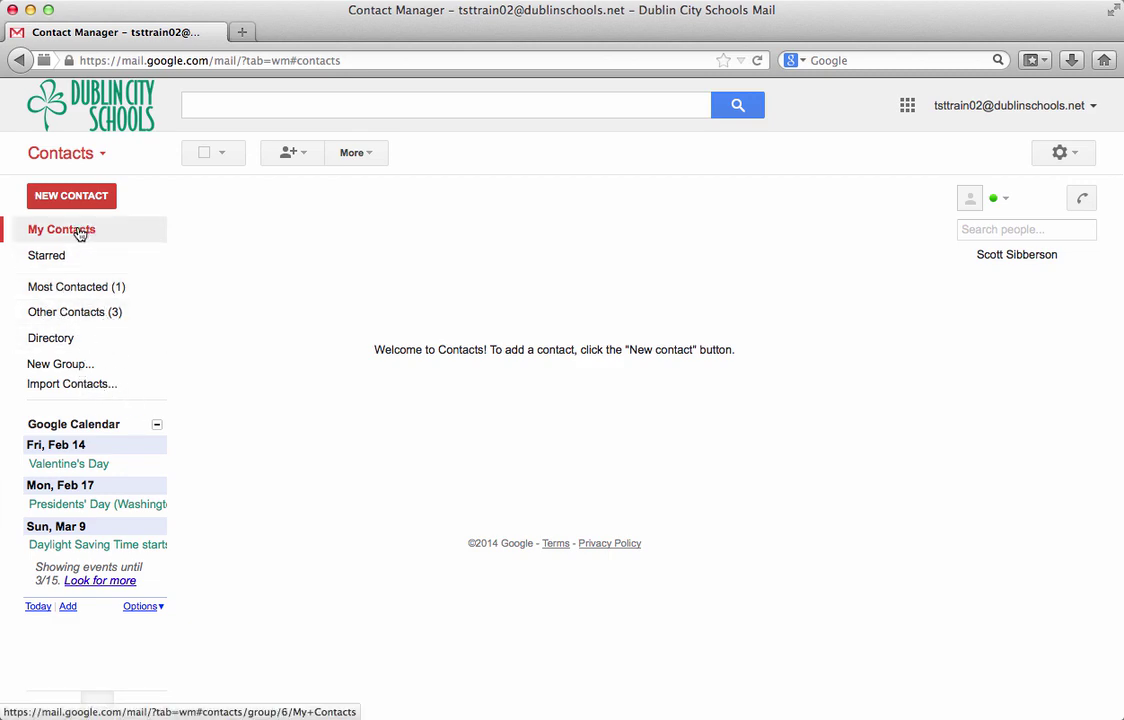
Create a new contact with the teacher's full name and dublinschools.net work e-mail address.
{"action": "left_click", "coordinate": [70, 197]}
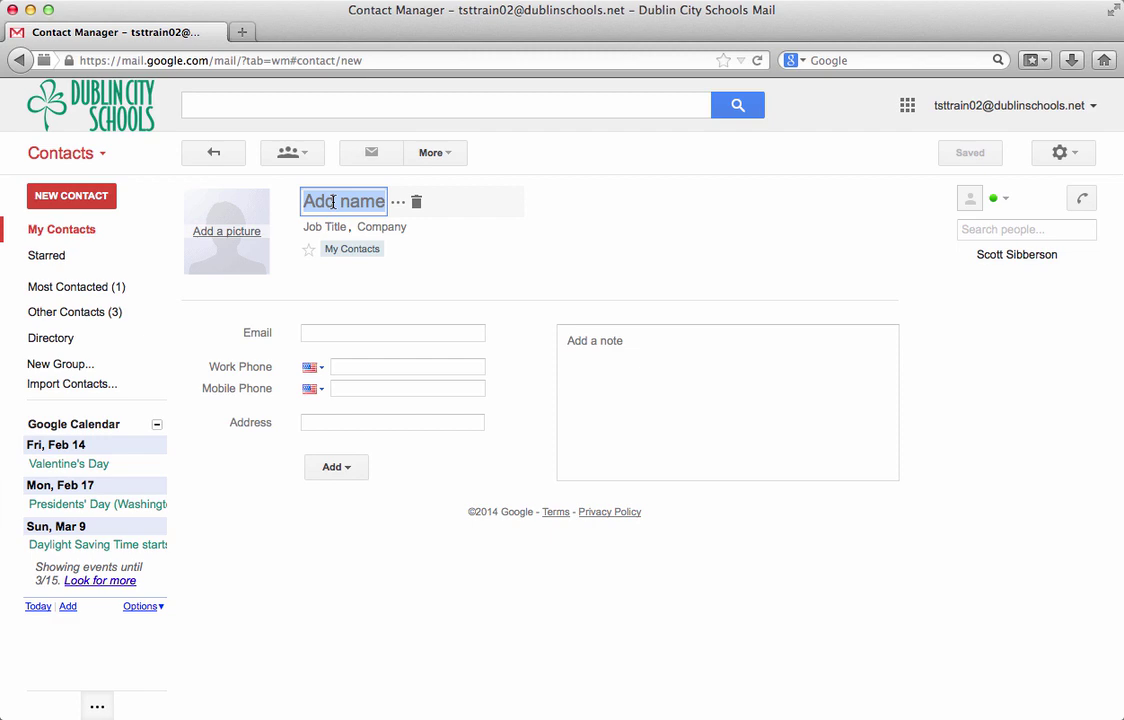
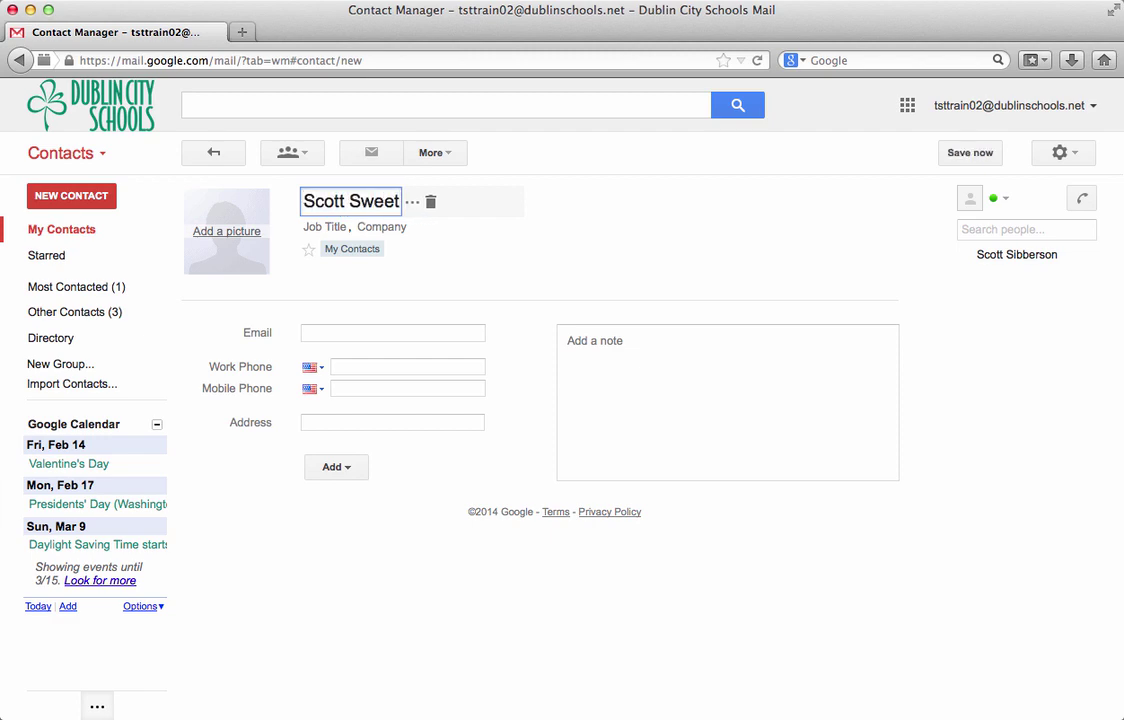
{"action": "key", "text": "Tab"}
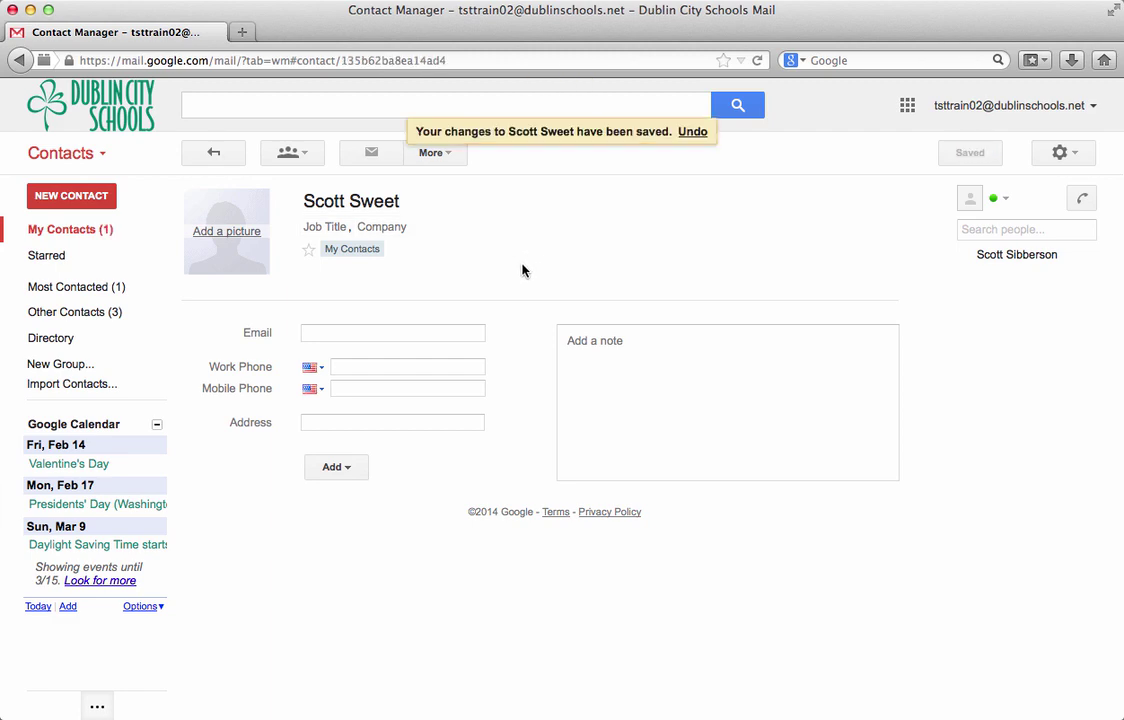
{"action": "left_click", "coordinate": [351, 334]}
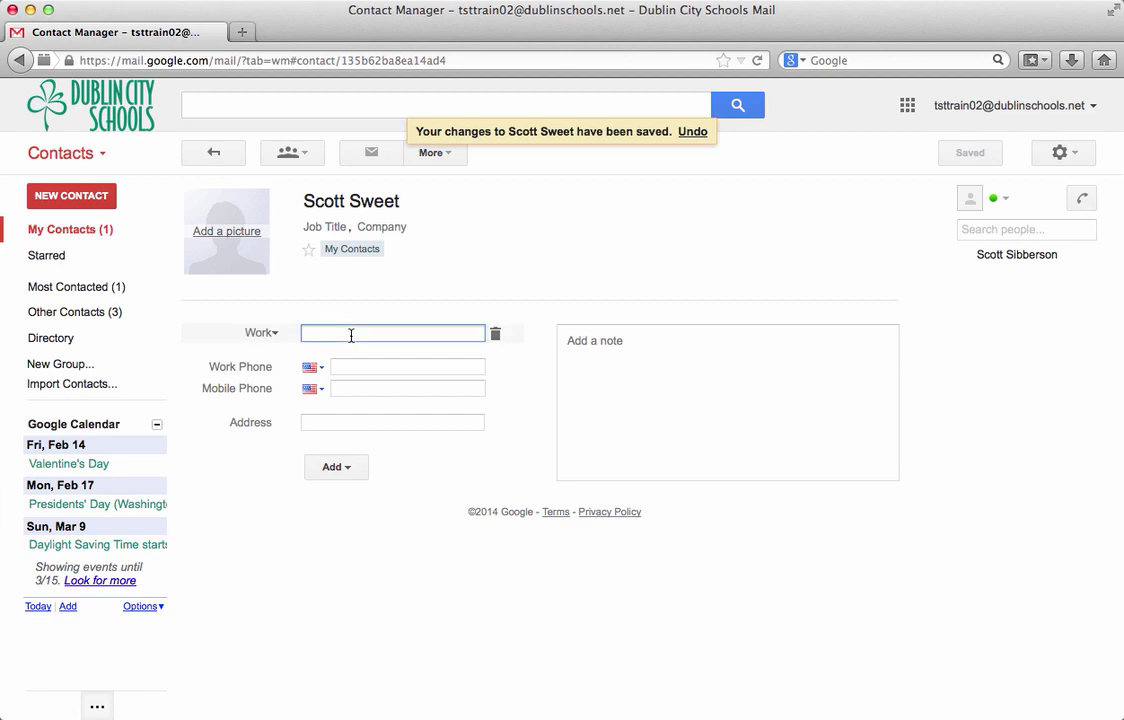
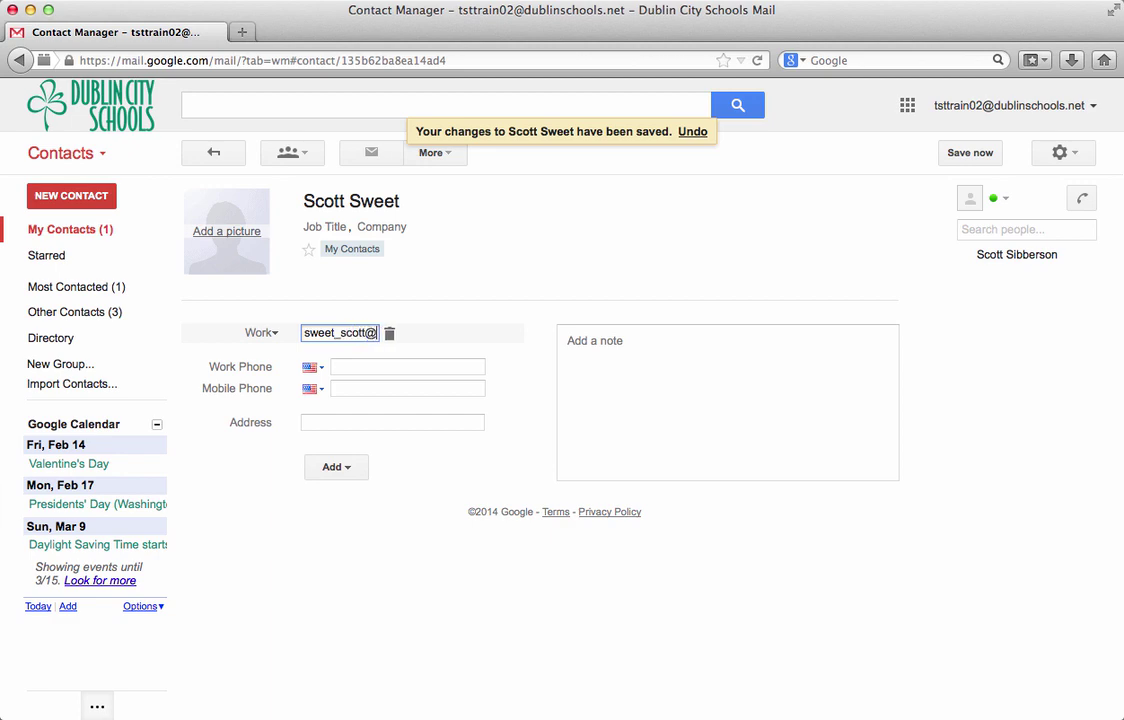
{"action": "key", "text": "Return"}
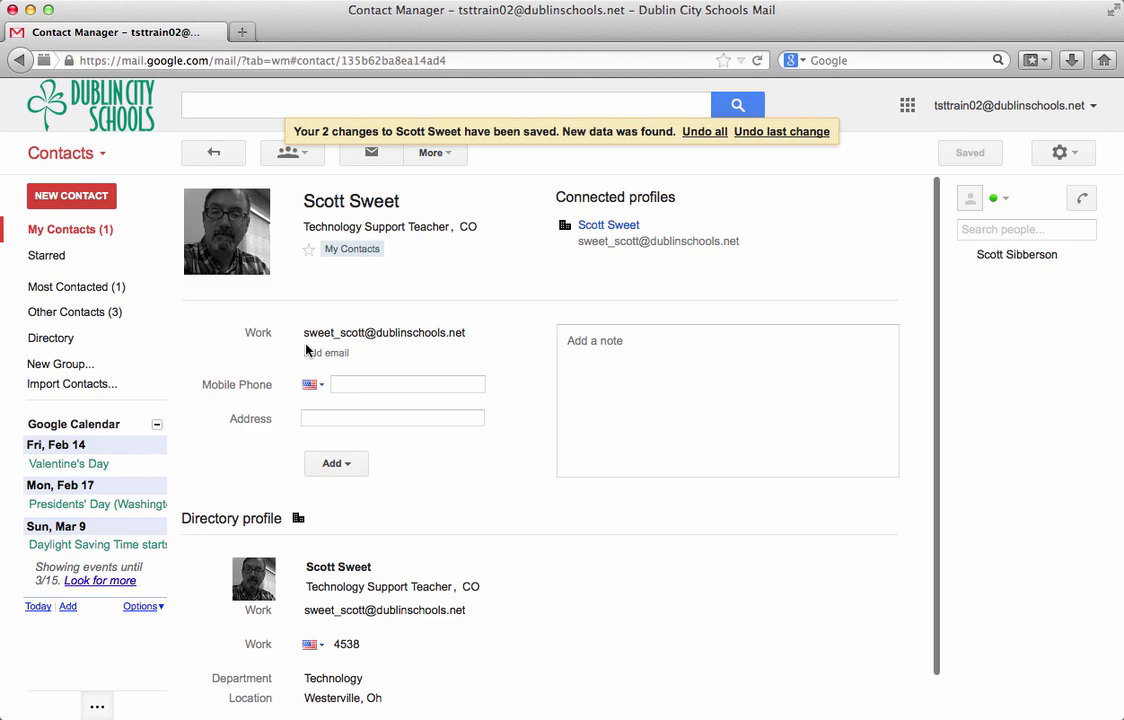
{"action": "mouse_move", "coordinate": [428, 335]}
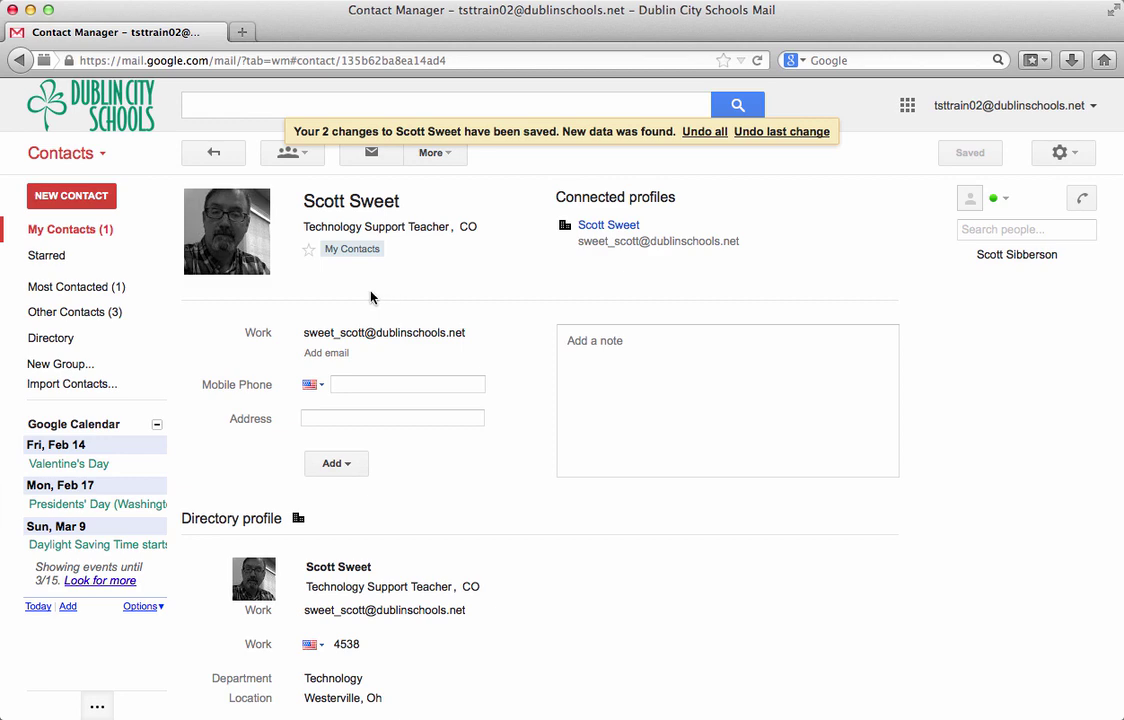
Add a second contact with the colleague's full name and dublinschools.net work e-mail, fixing a typo.
{"action": "left_click", "coordinate": [92, 198]}
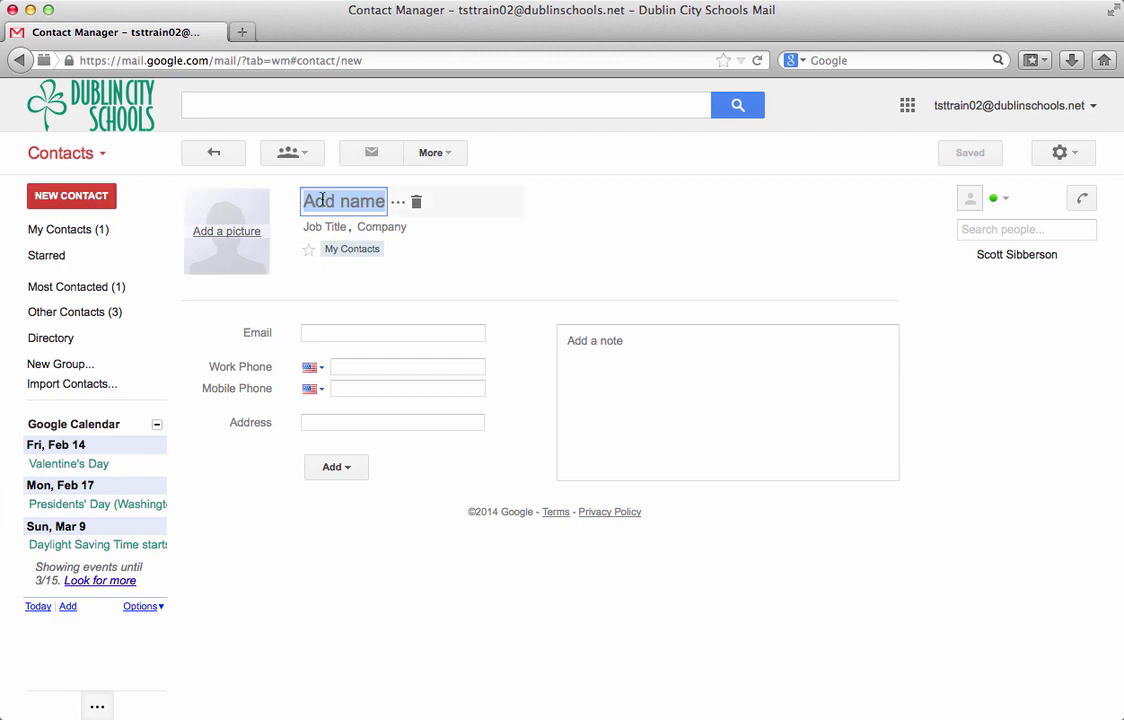
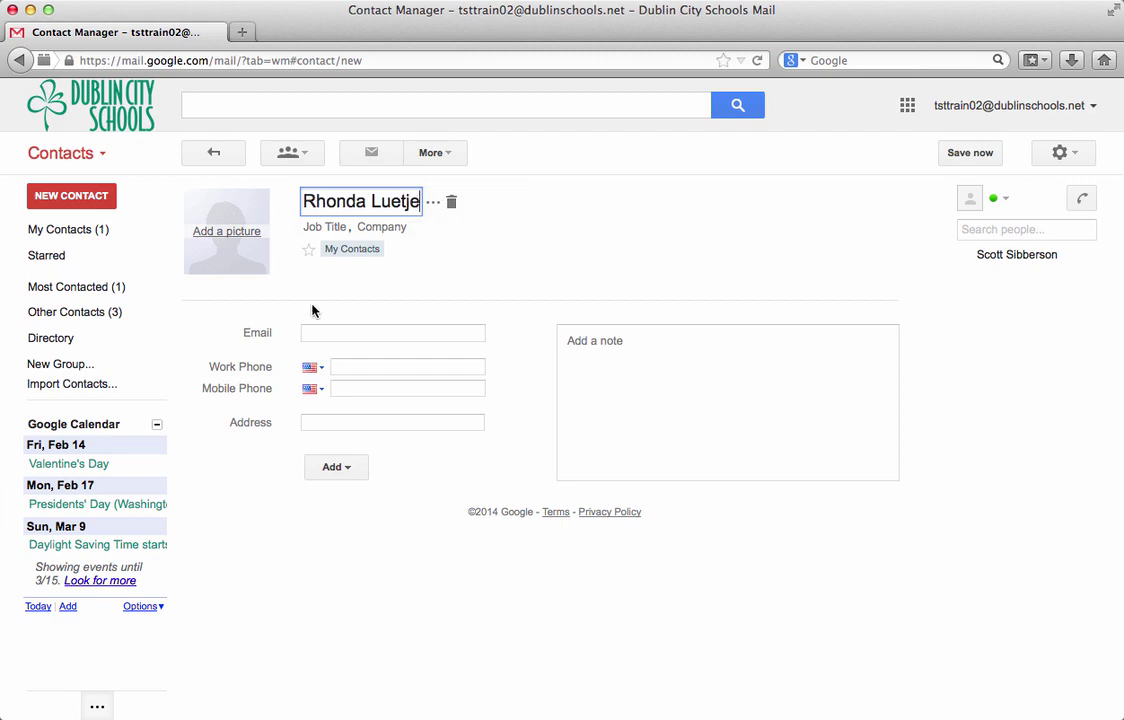
{"action": "left_click", "coordinate": [332, 333]}
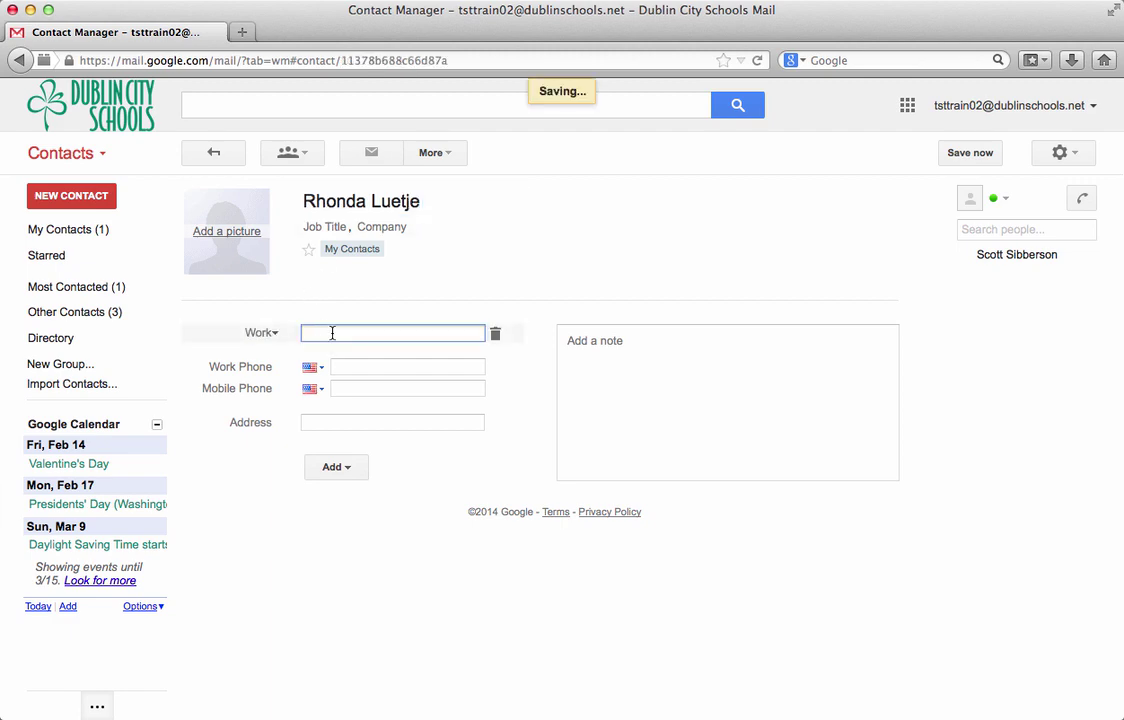
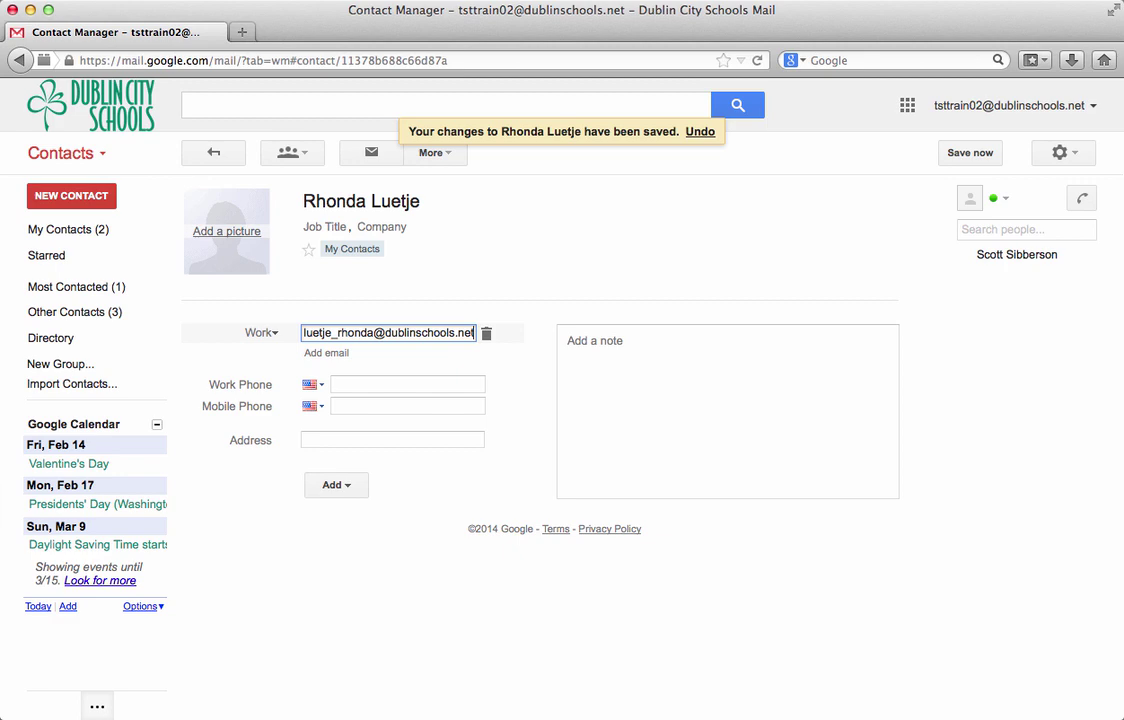
{"action": "key", "text": "Tab"}
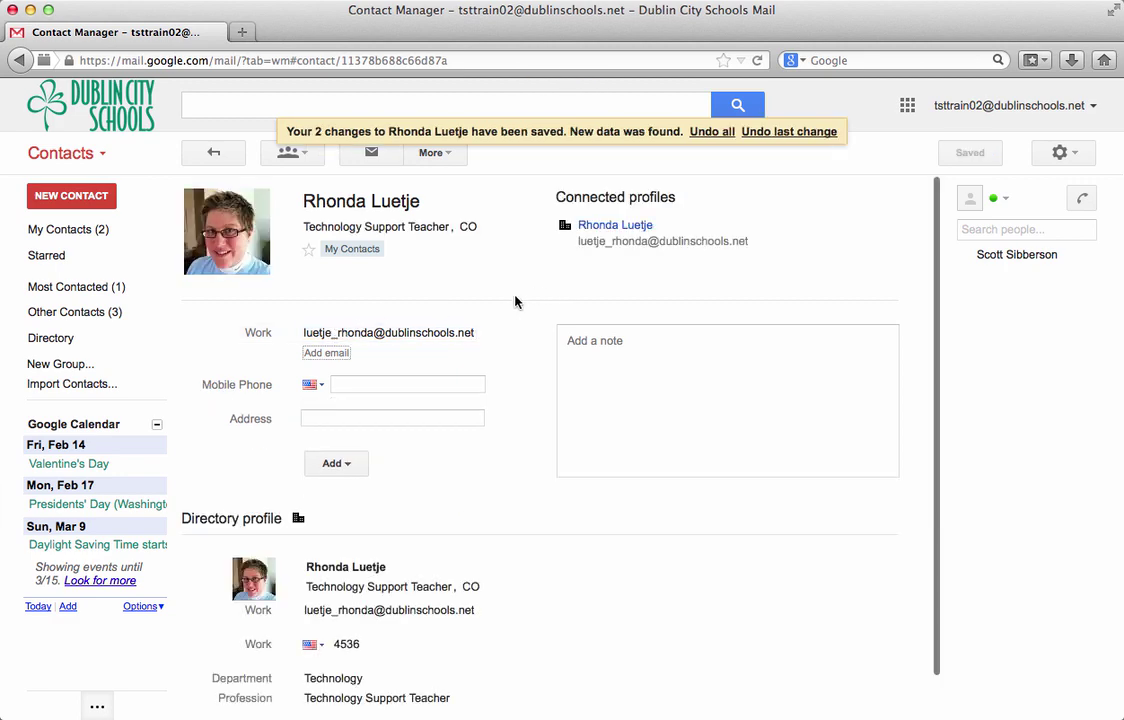
Show the My Contacts (2) list with both contacts, extensions 4536 and 4538.
{"action": "left_click", "coordinate": [65, 231]}
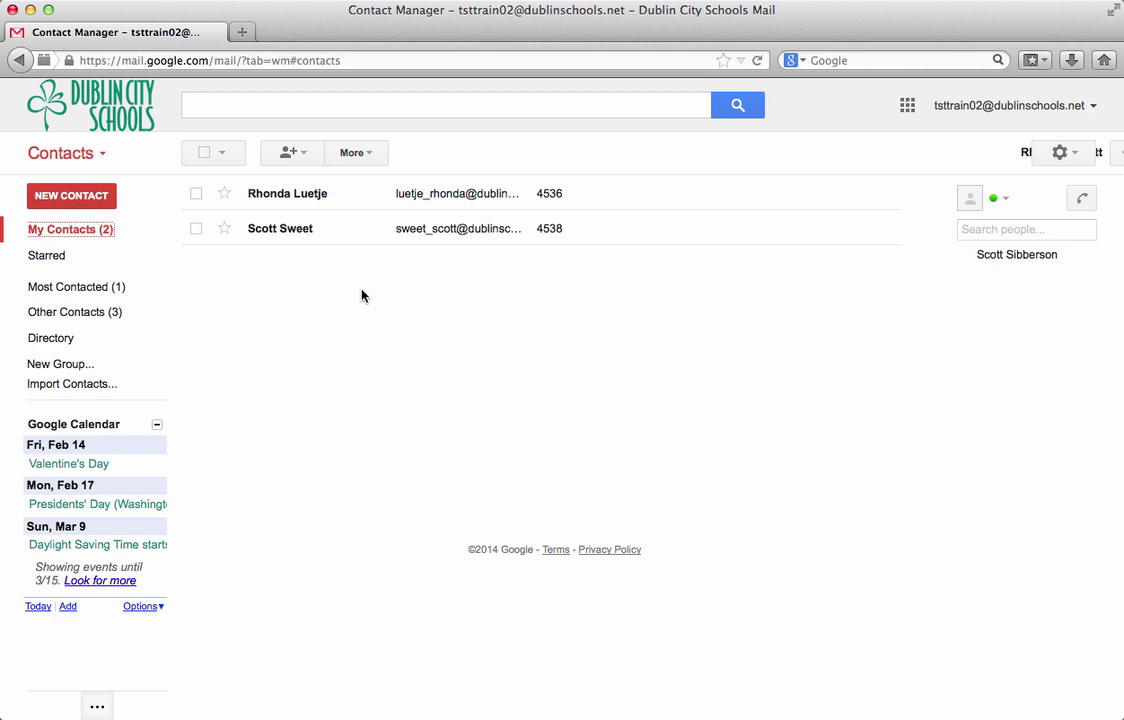
Create a contact group named 'Technology Support Teachers'.
{"action": "left_click", "coordinate": [62, 365]}
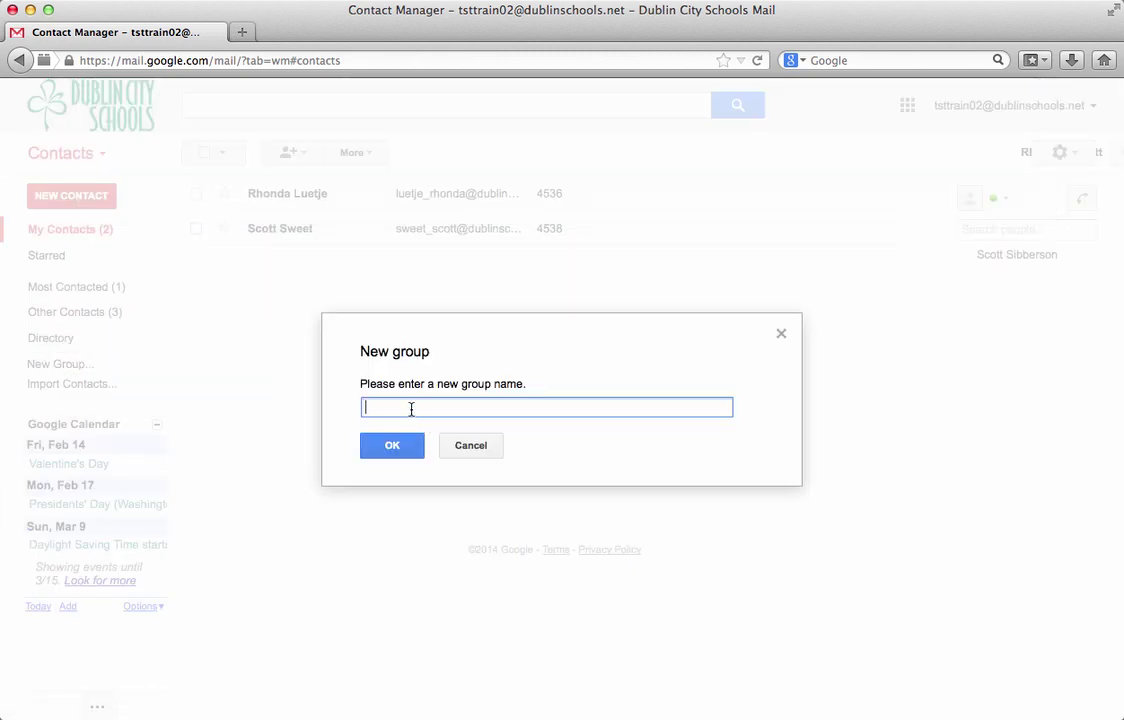
{"action": "type", "text": "Technology Support Teachers"}
{"action": "left_click", "coordinate": [386, 451]}
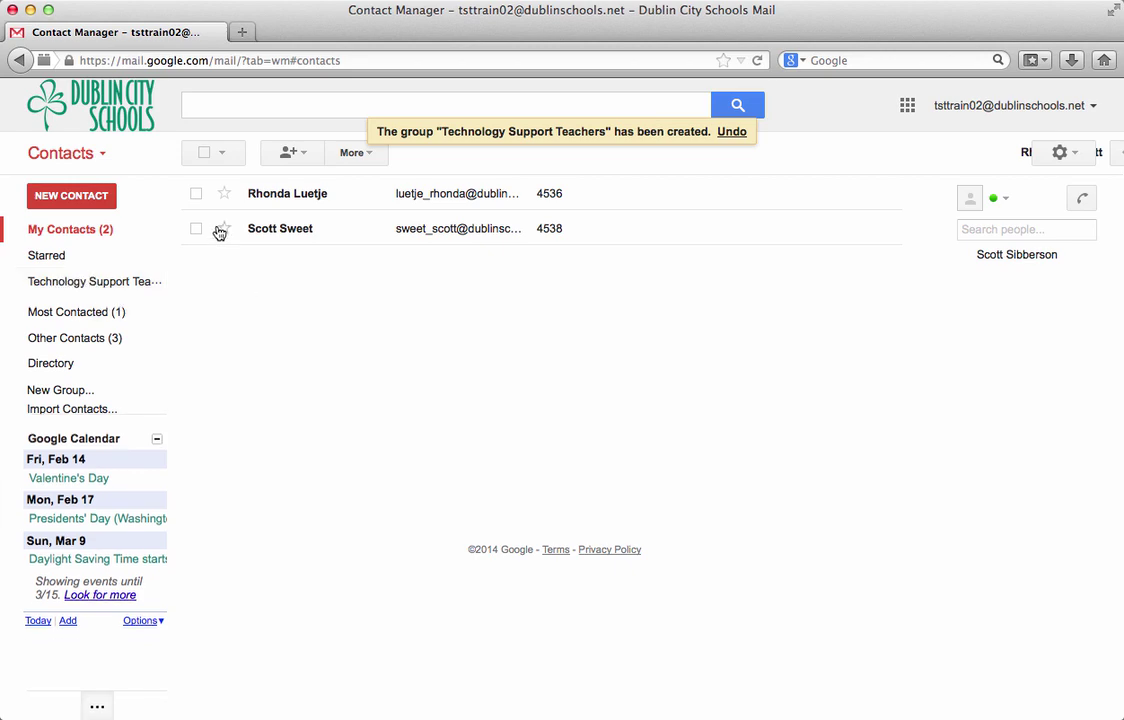
Select both contacts and tick the Technology Support Teachers group for them.
{"action": "left_click", "coordinate": [196, 194]}
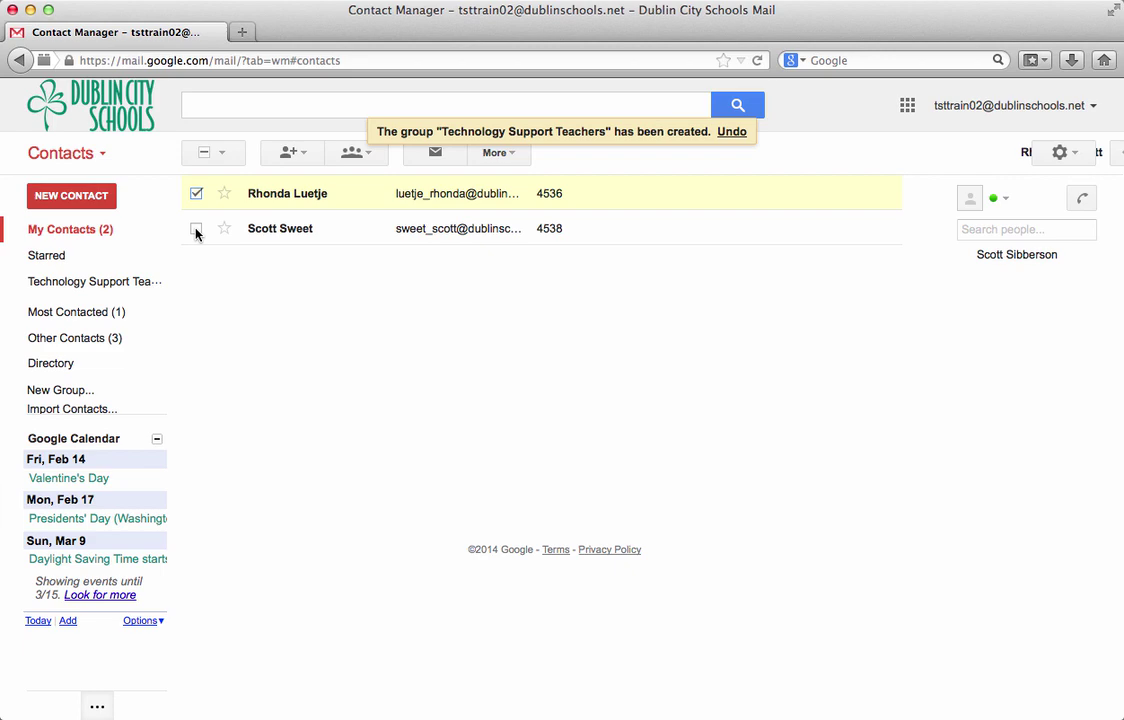
{"action": "left_click", "coordinate": [196, 228]}
{"action": "left_click", "coordinate": [355, 156]}
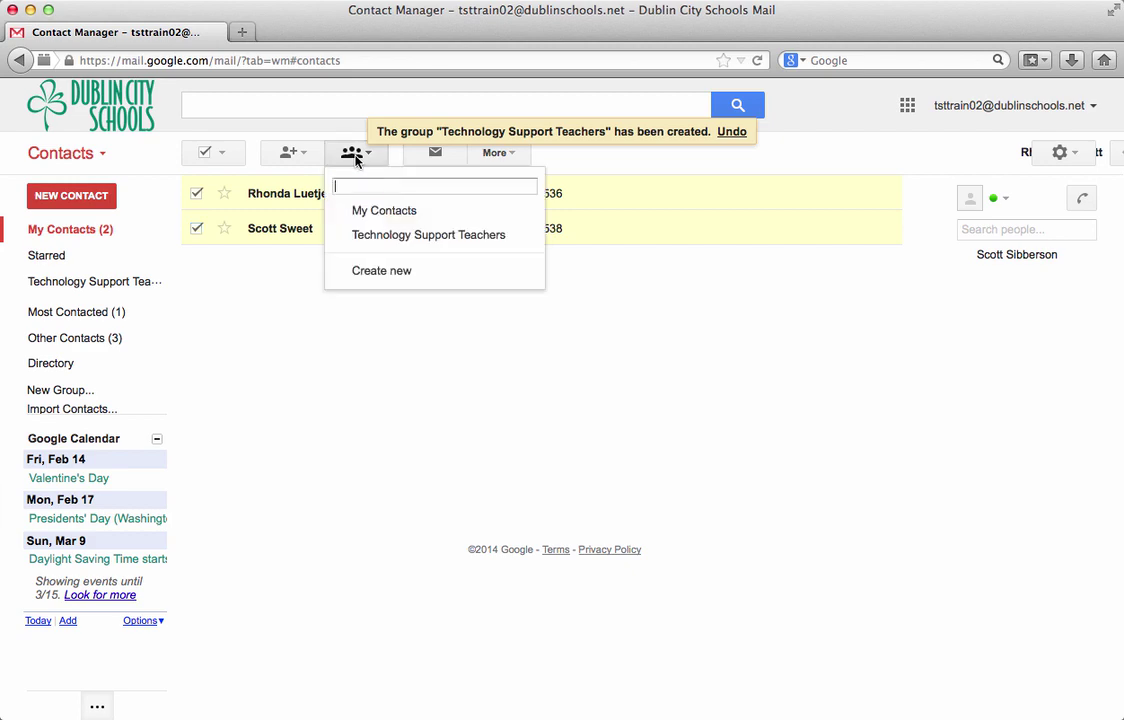
{"action": "left_click", "coordinate": [343, 238]}
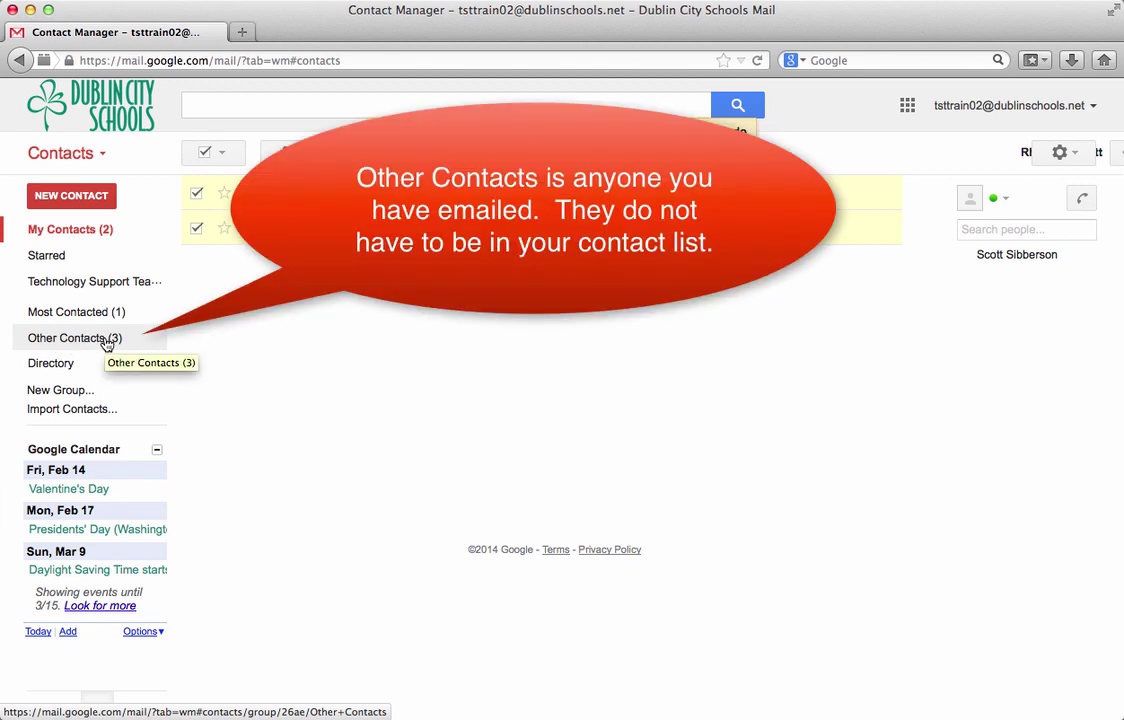
View the Other Contacts (3) list of people the account has emailed.
{"action": "left_click", "coordinate": [90, 347]}
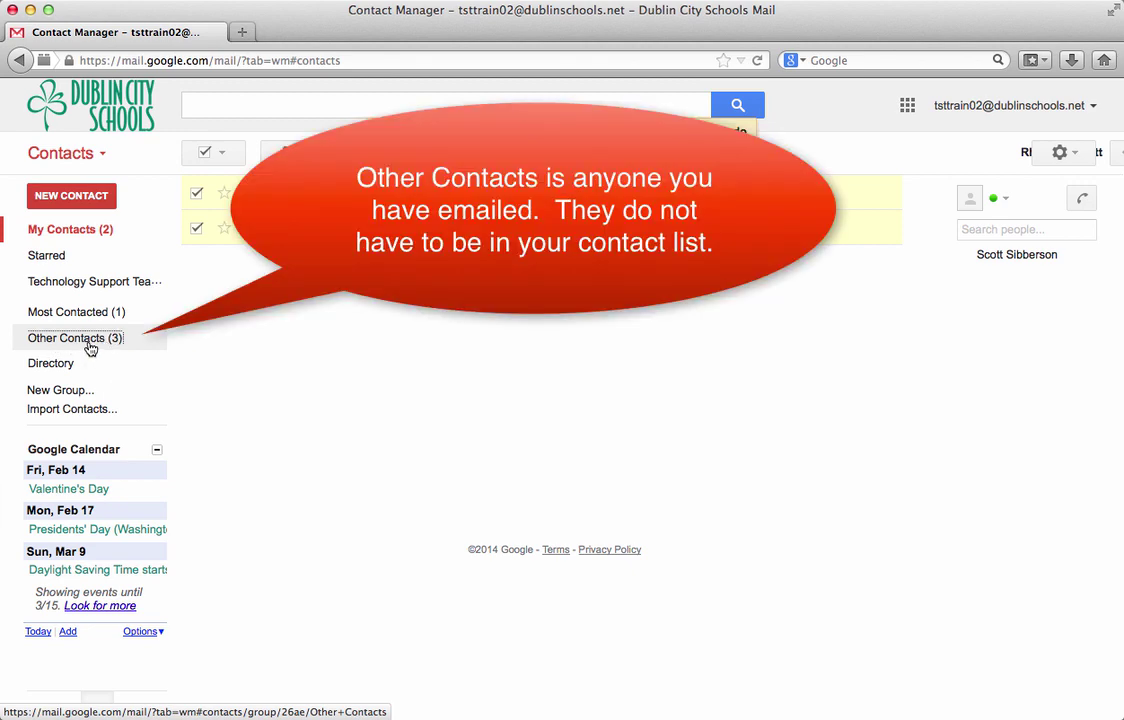